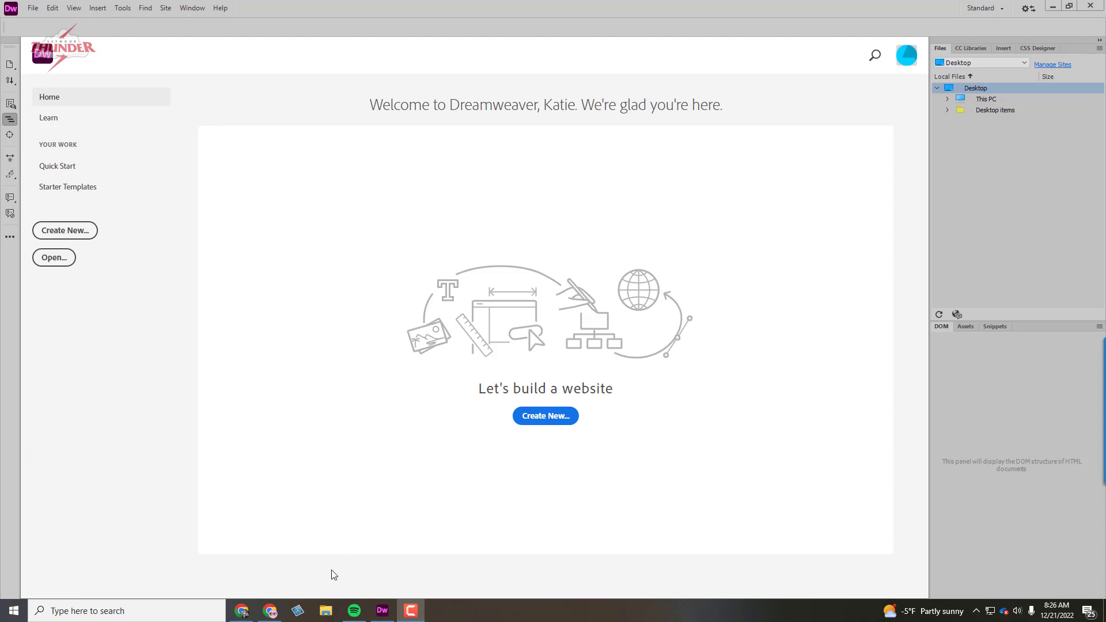
Step: In File Explorer, open the Web Design folder inside the teacher's folder under SHS > Classes on the shared S: drive
left_click(325, 612)
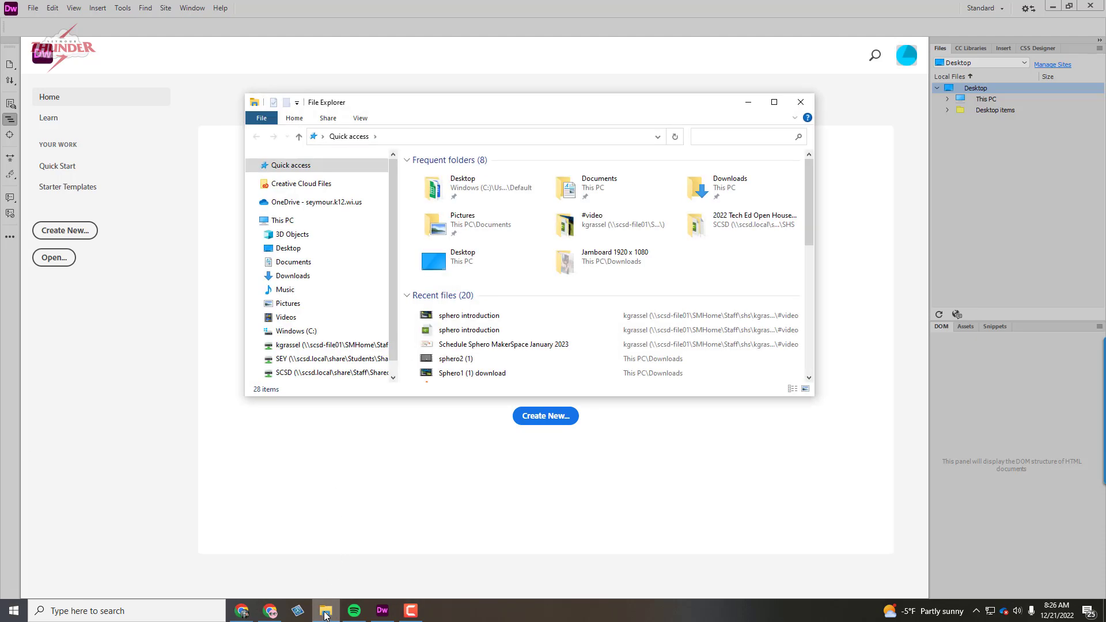
scroll(343, 310, "down", 1)
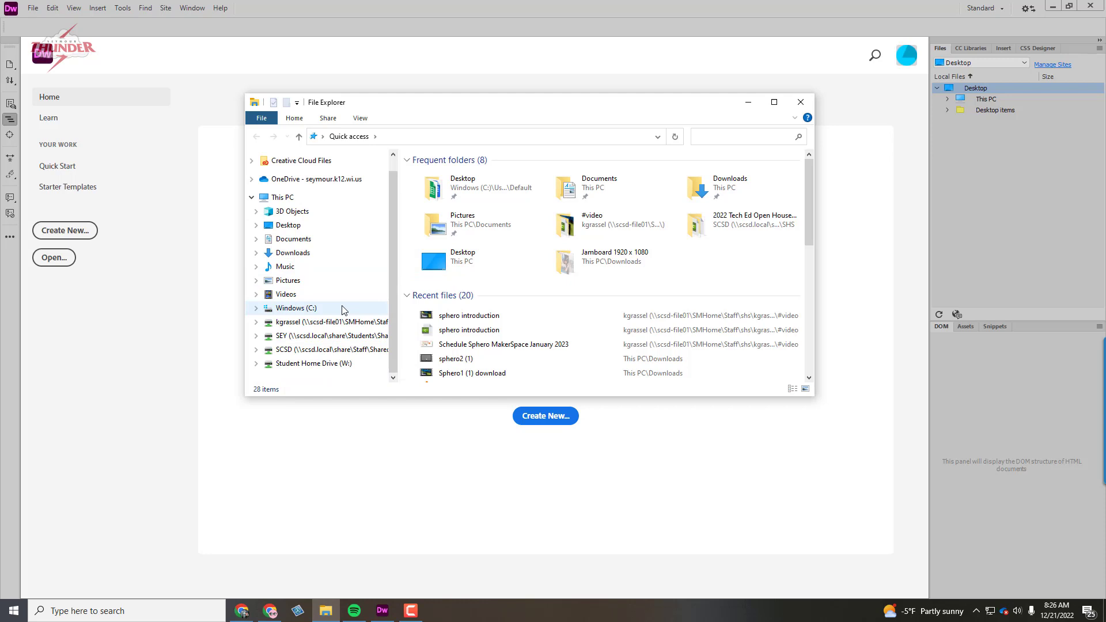
left_click(302, 337)
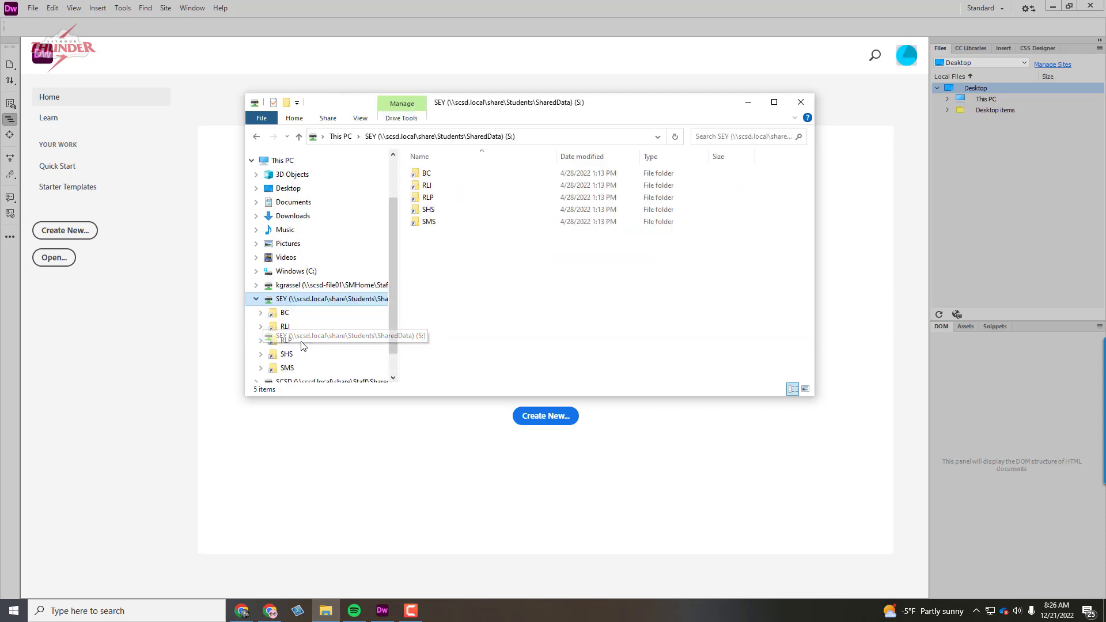
double_click(444, 213)
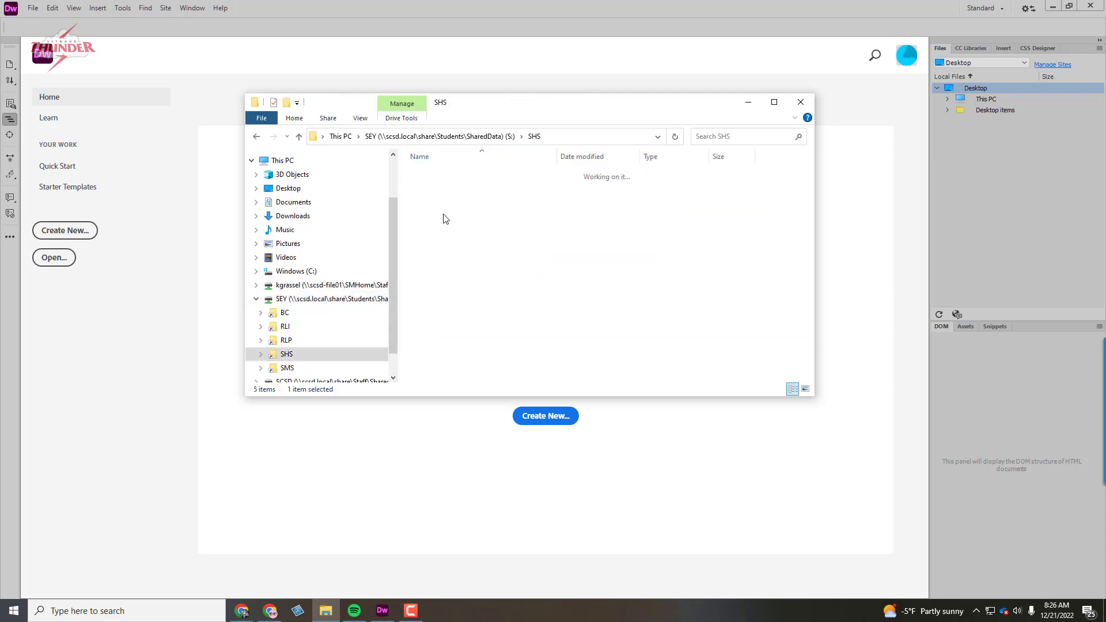
left_click(455, 201)
double_click(455, 197)
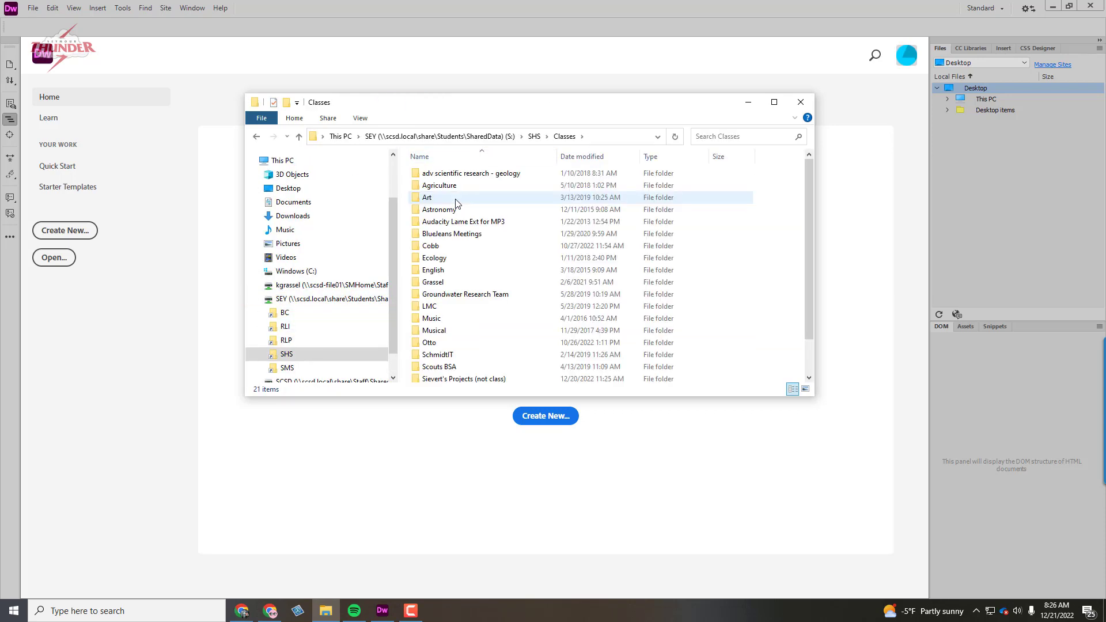
left_click(445, 343)
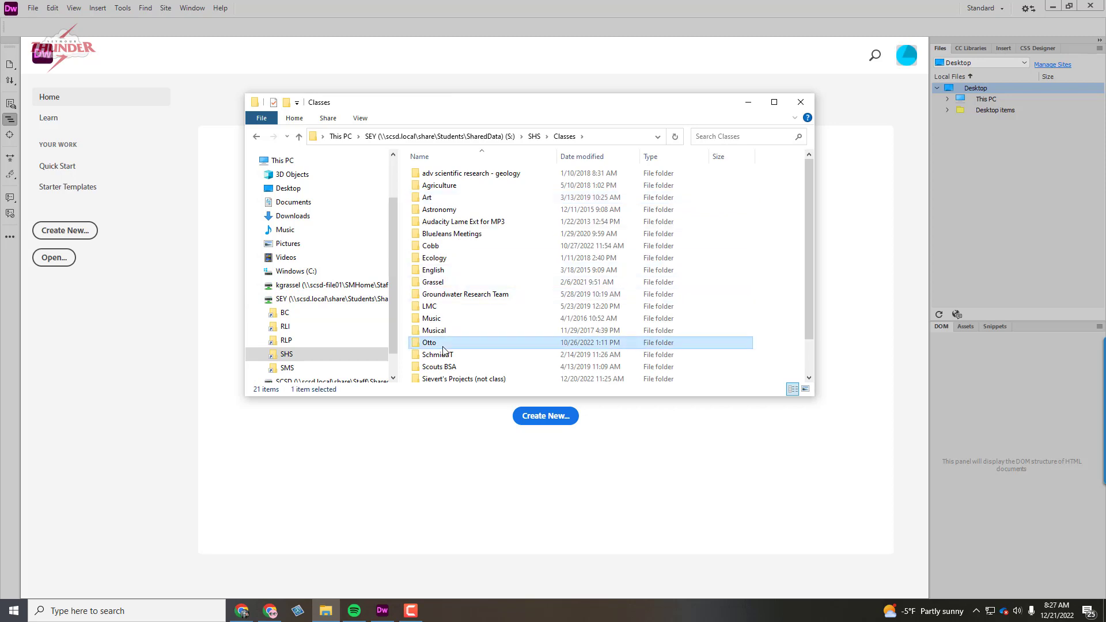
double_click(445, 344)
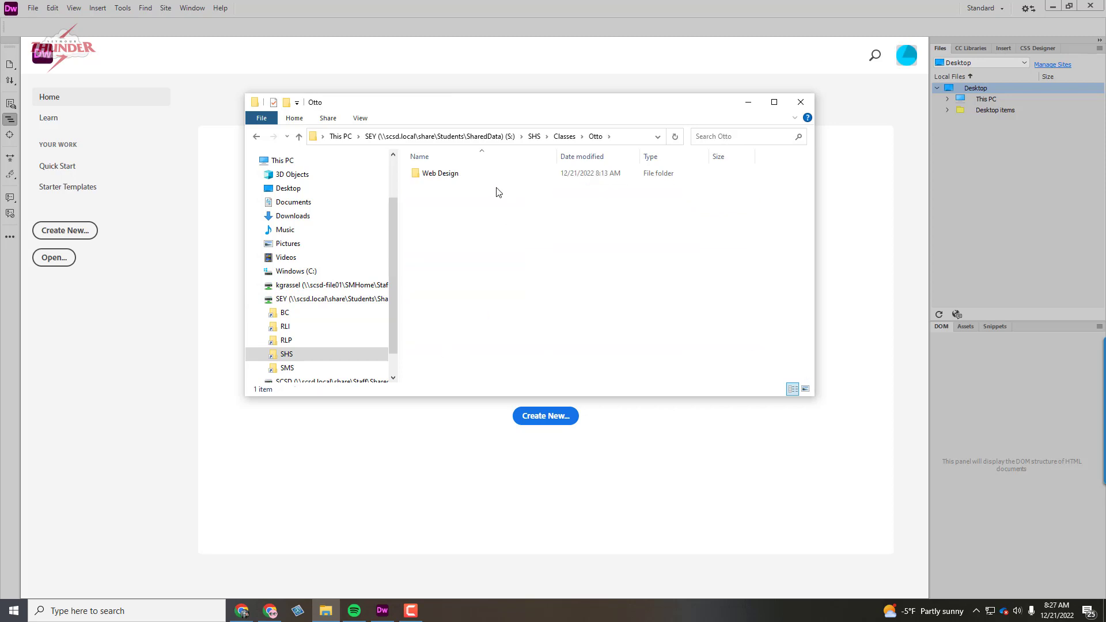
double_click(456, 179)
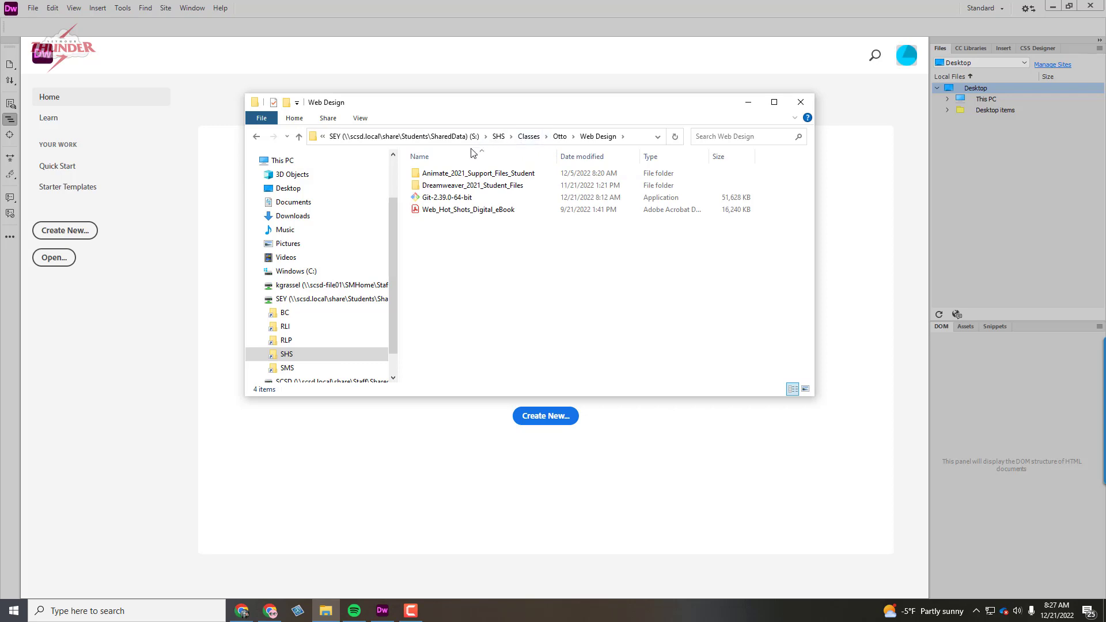
Step: Copy The Music Store folder from Dreamweaver Video Follow-Along Files inside Dreamweaver_2021_Student_Files
double_click(431, 186)
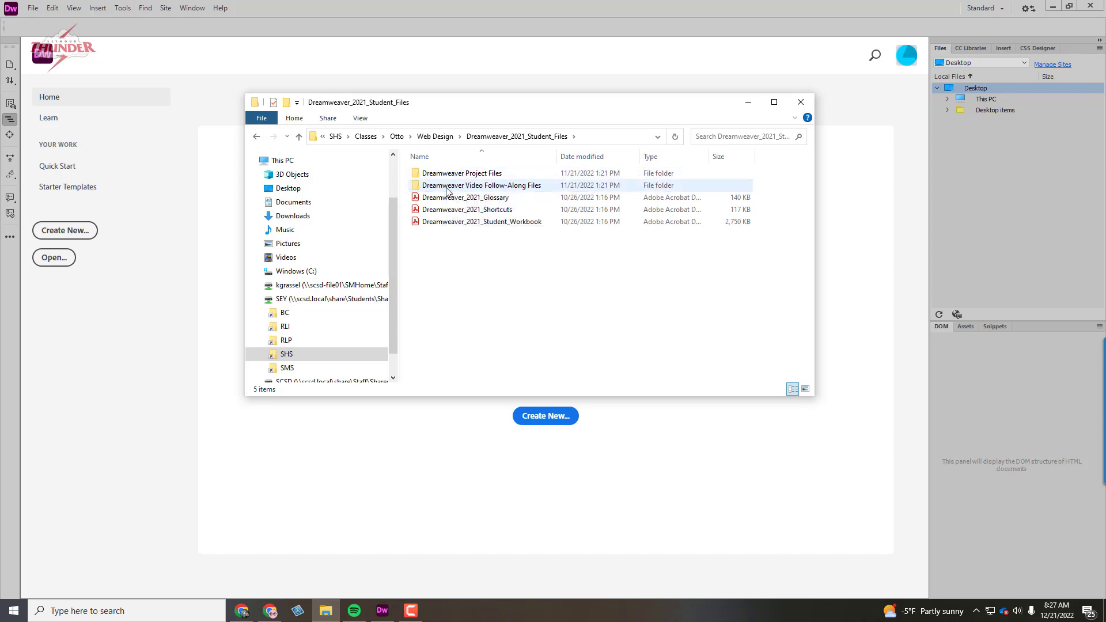
double_click(447, 186)
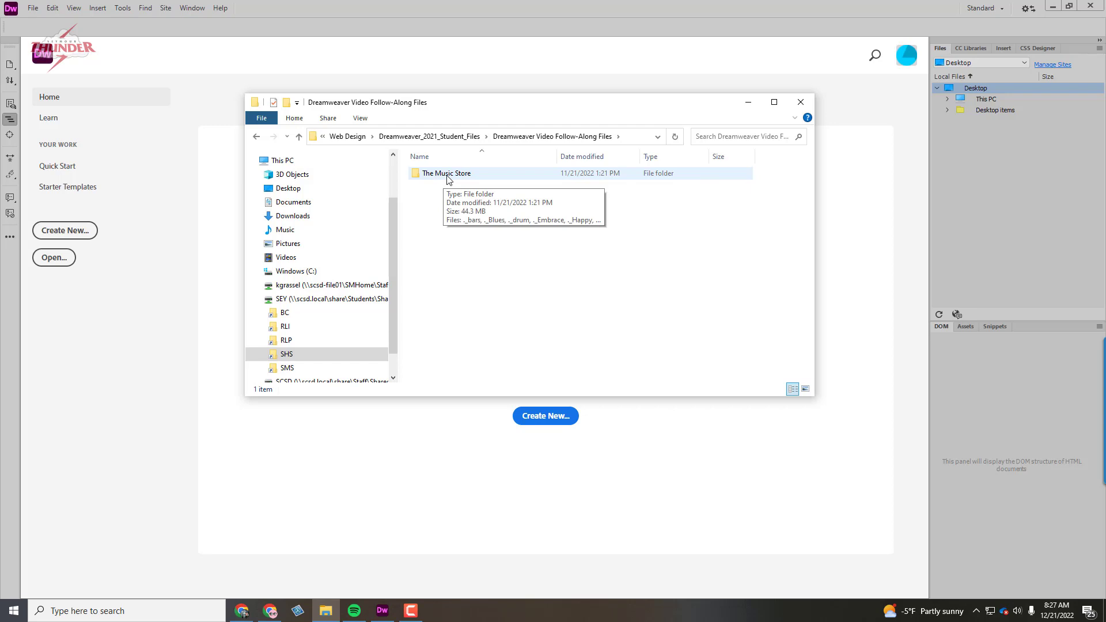
right_click(449, 178)
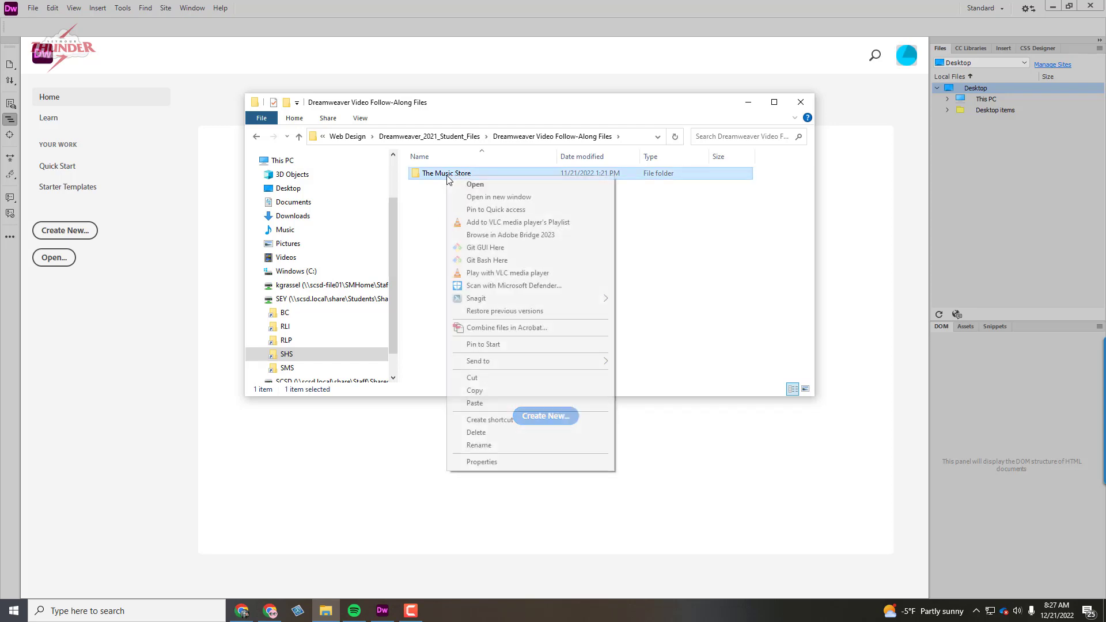
left_click(499, 390)
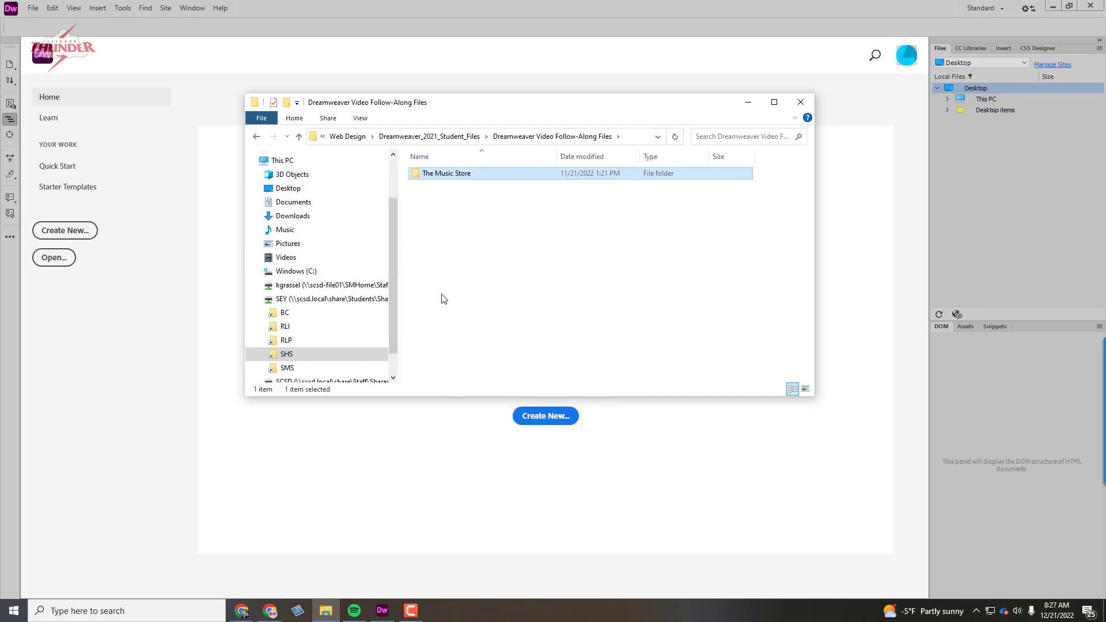
Step: Paste the copied The Music Store folder into the root of the personal H: drive
left_click(308, 290)
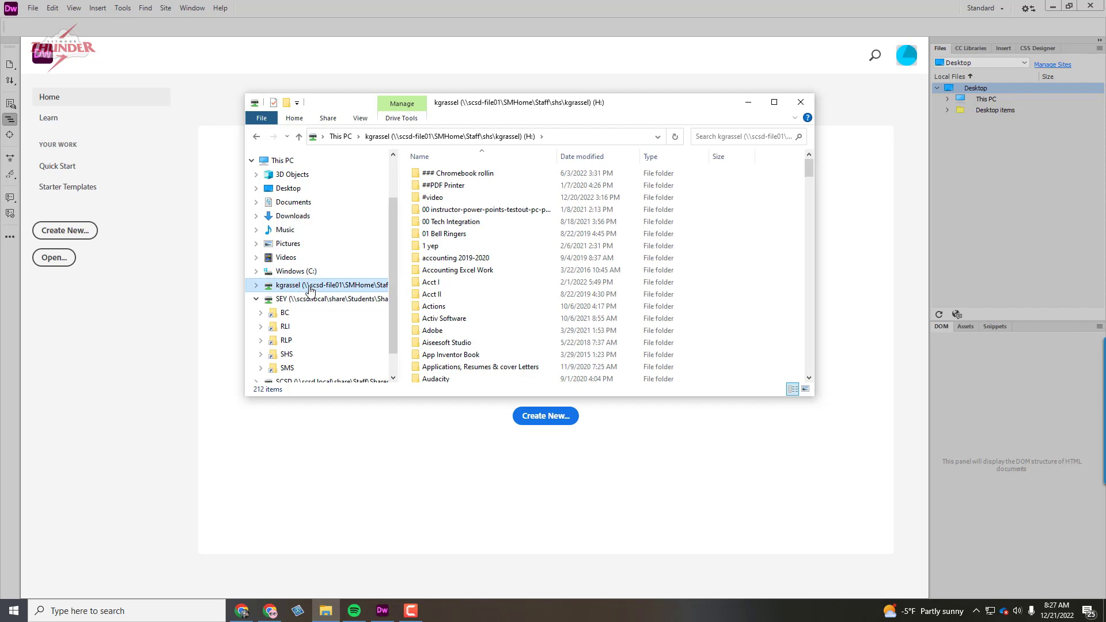
left_click_drag(809, 167, 781, 406)
scroll(648, 300, "down", 2)
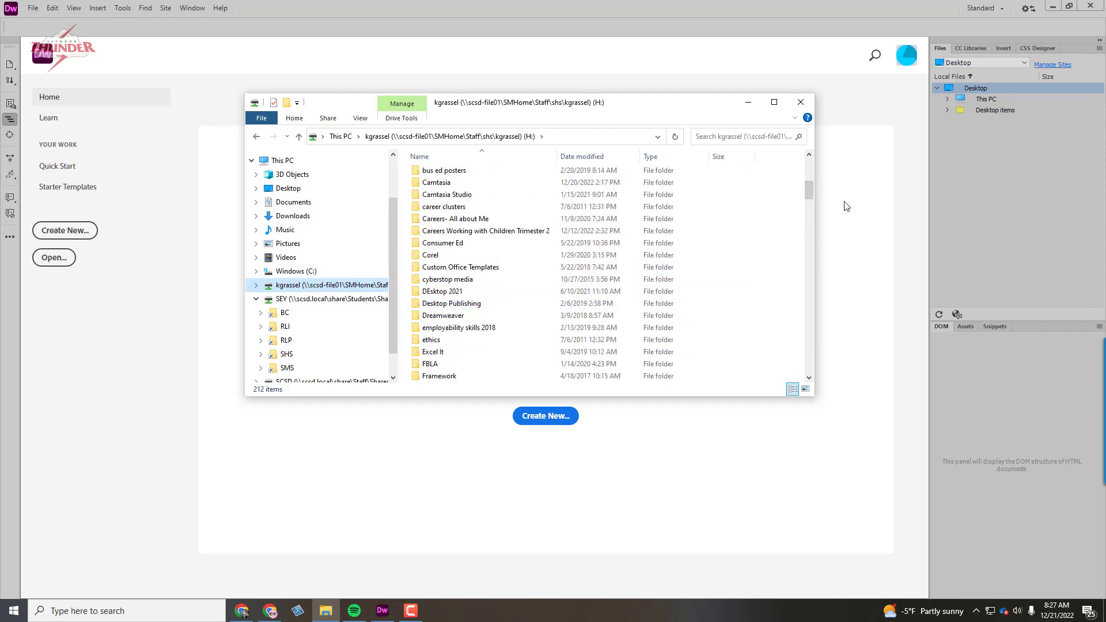
left_click_drag(807, 194, 806, 324)
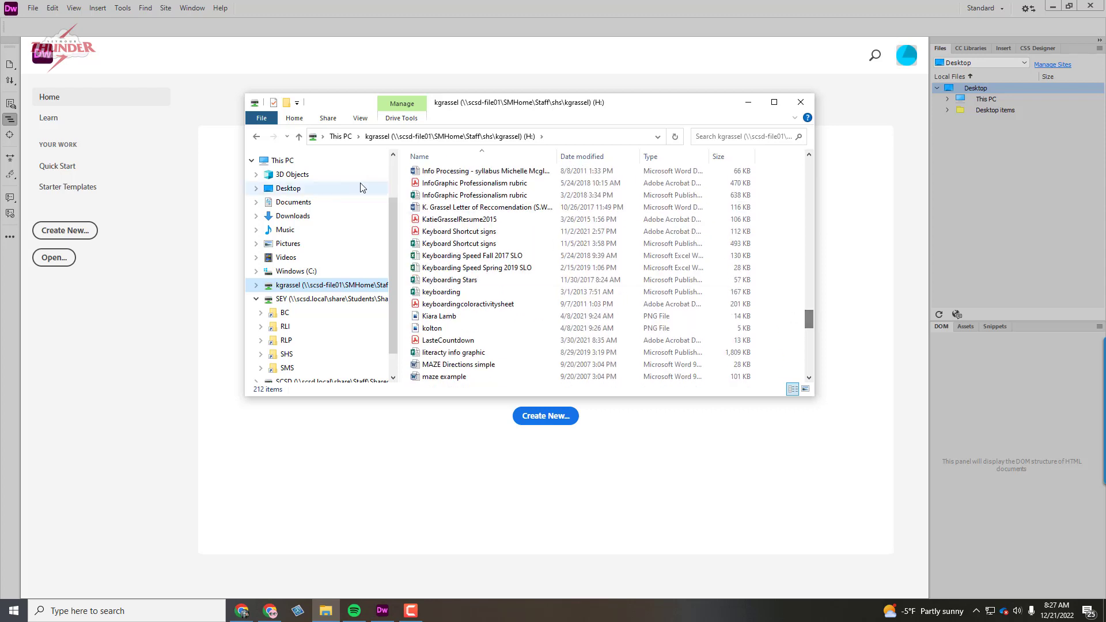
right_click(505, 231)
left_click(542, 307)
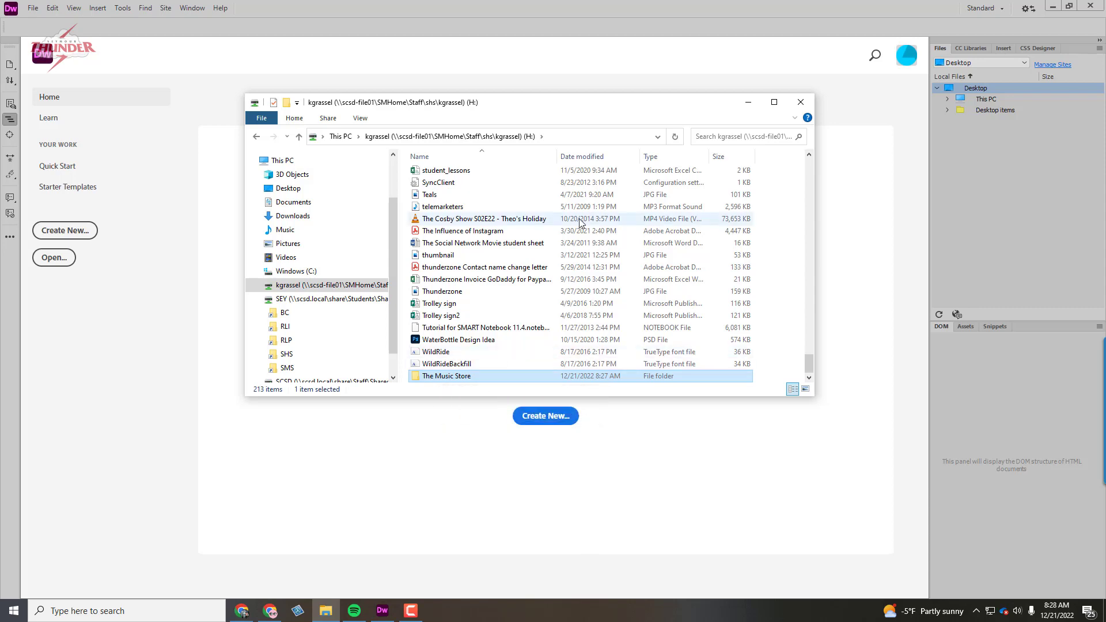
Step: Switch back to Dreamweaver and start a new site named The Music Store from Manage Sites
left_click(419, 469)
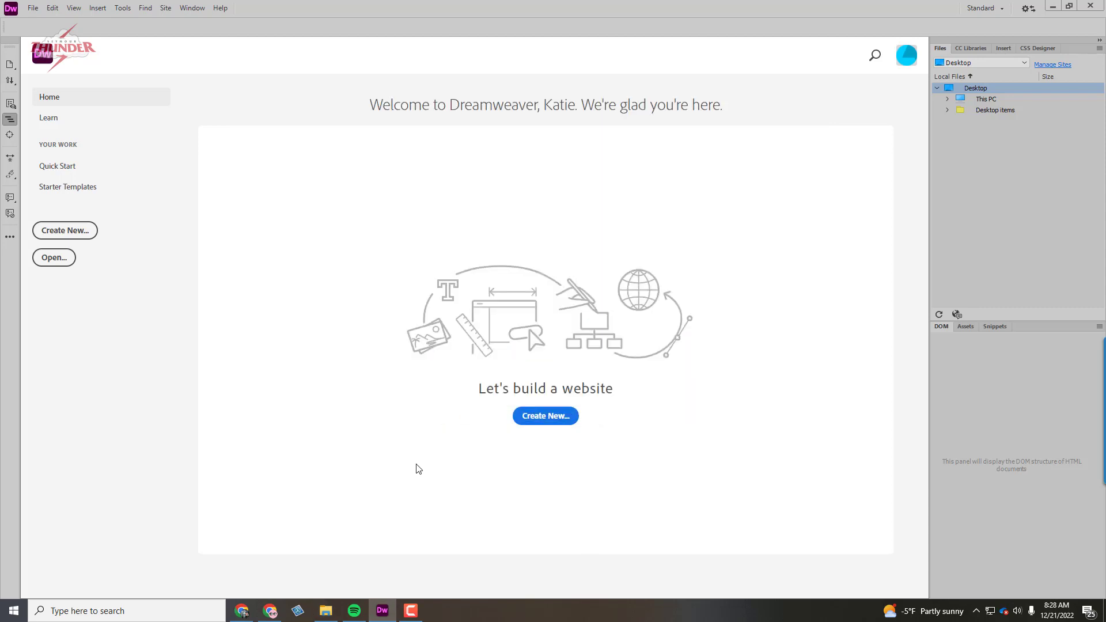
left_click(166, 9)
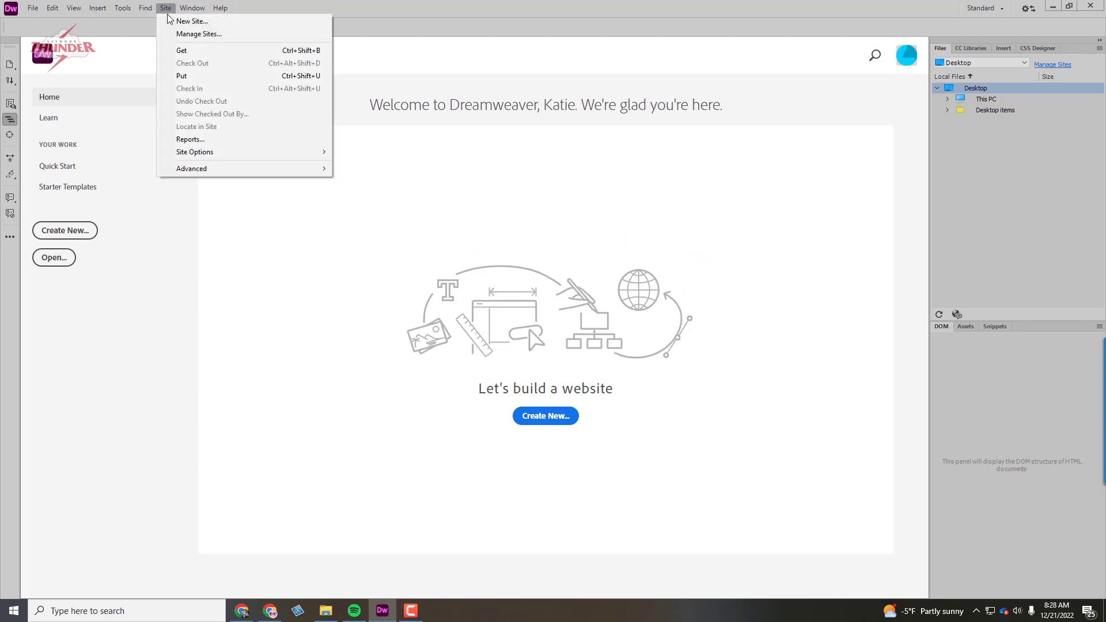
left_click(190, 34)
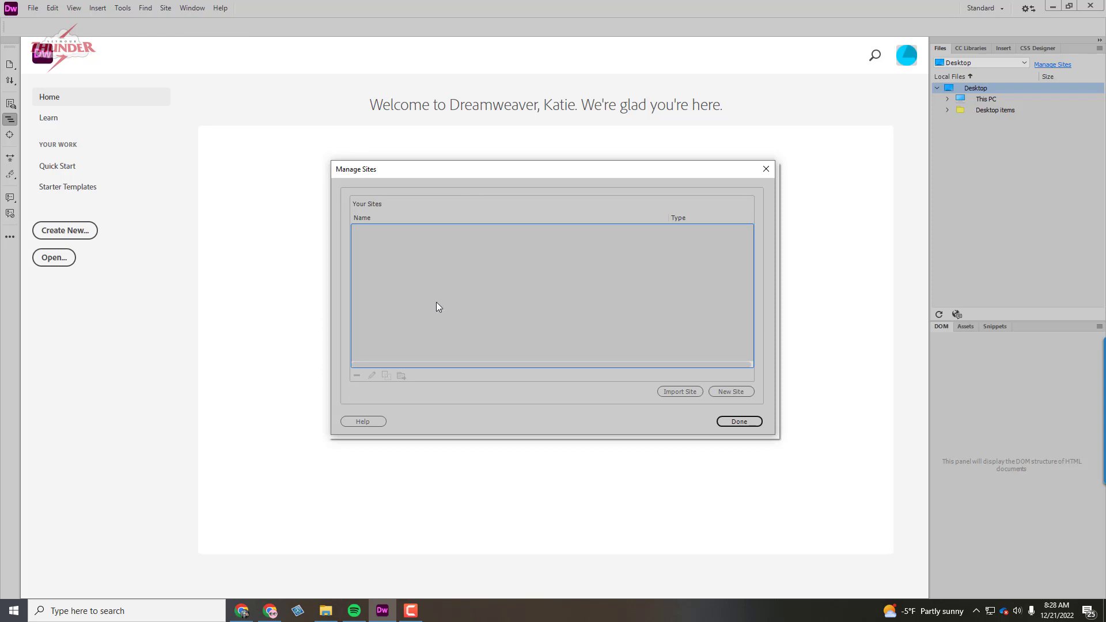
left_click(741, 392)
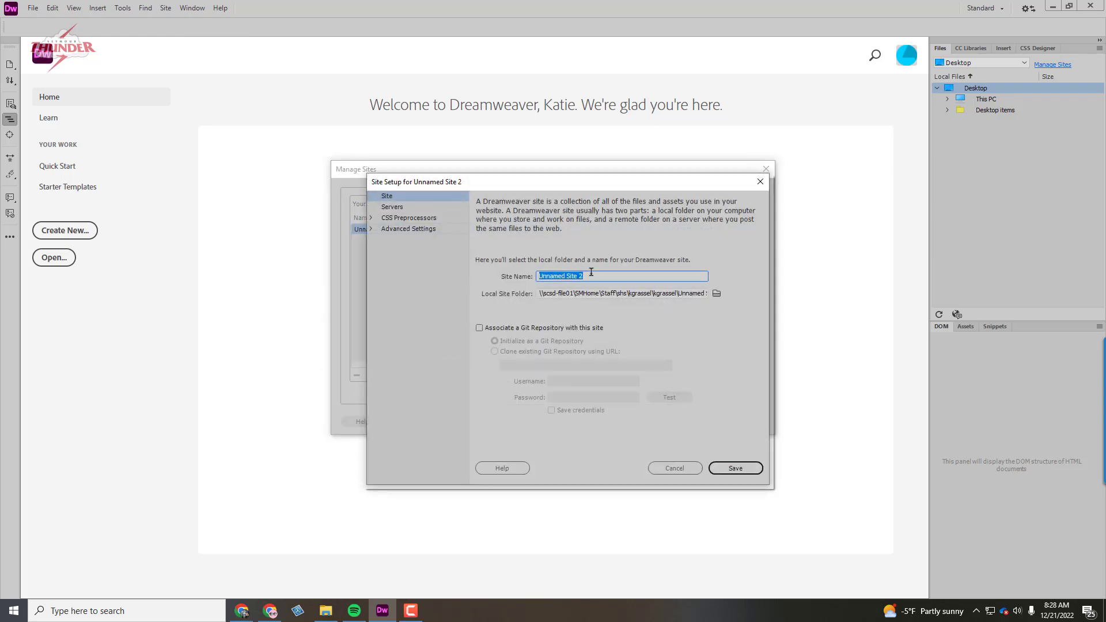
type("The Music Stg")
key("BackSpace")
type("ore")
Step: Set the local site folder to The Music Store on the H: drive
left_click(716, 294)
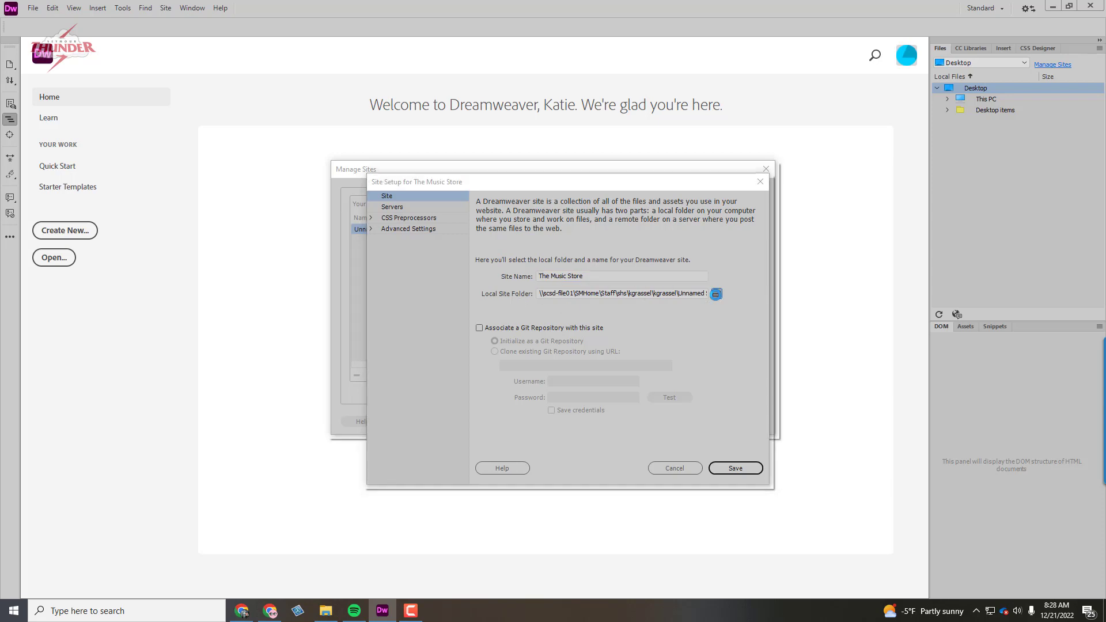
left_click(419, 389)
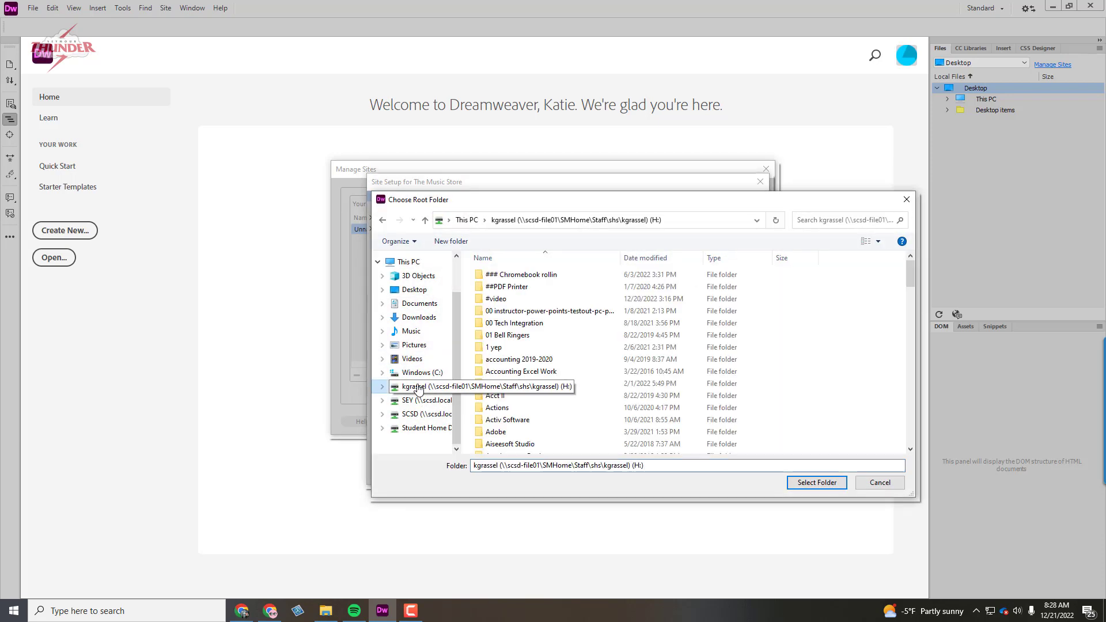
scroll(511, 370, "down", 10)
scroll(511, 370, "down", 10)
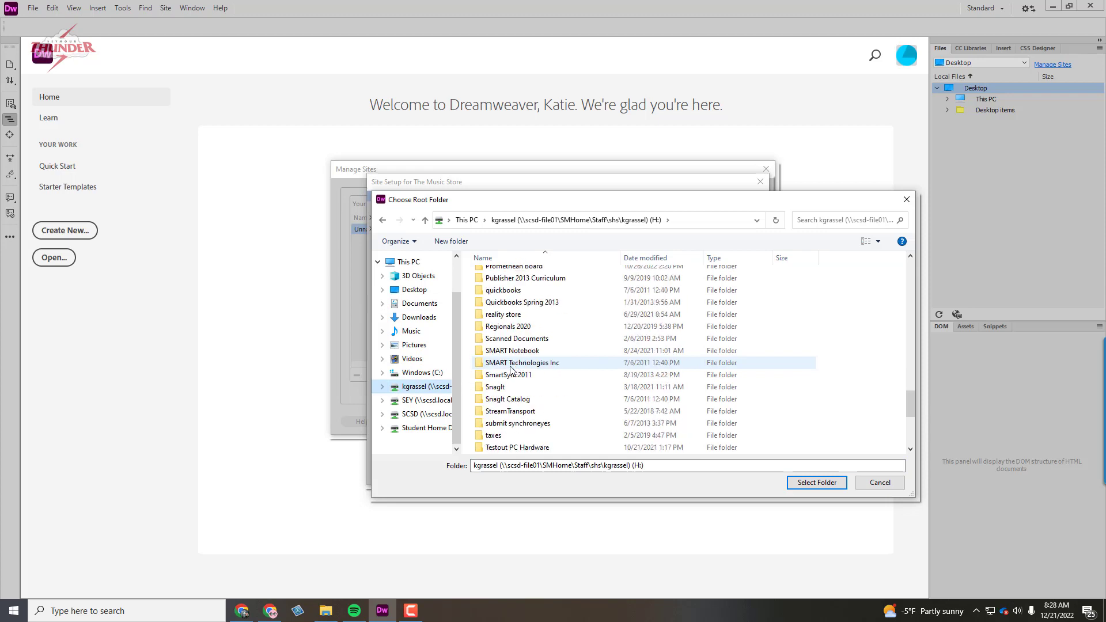
scroll(511, 370, "up", 2)
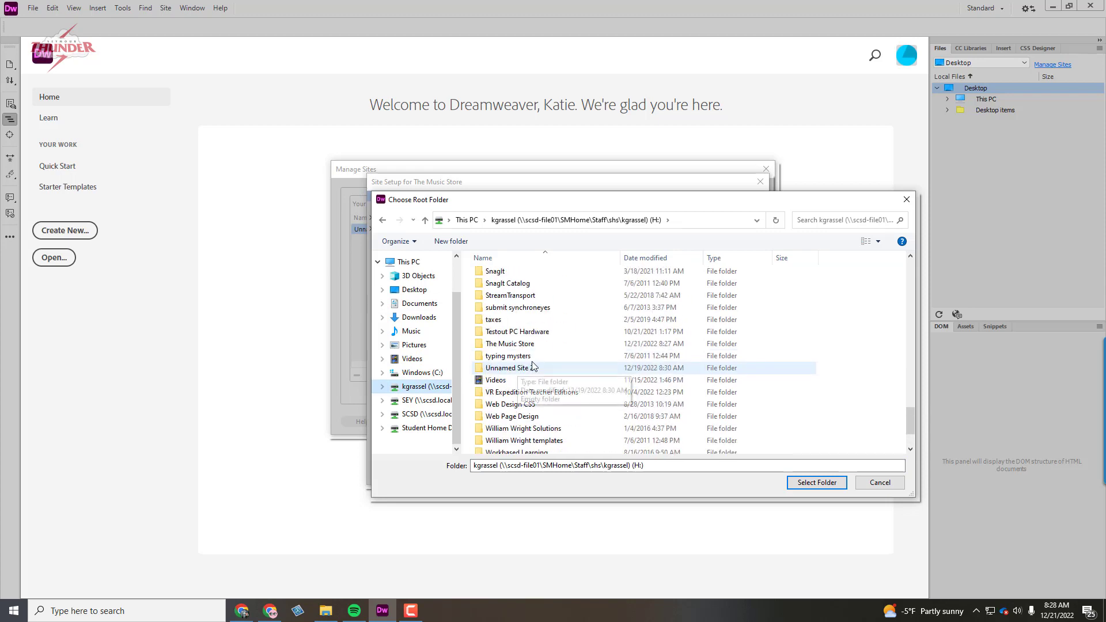
left_click(537, 346)
left_click(819, 484)
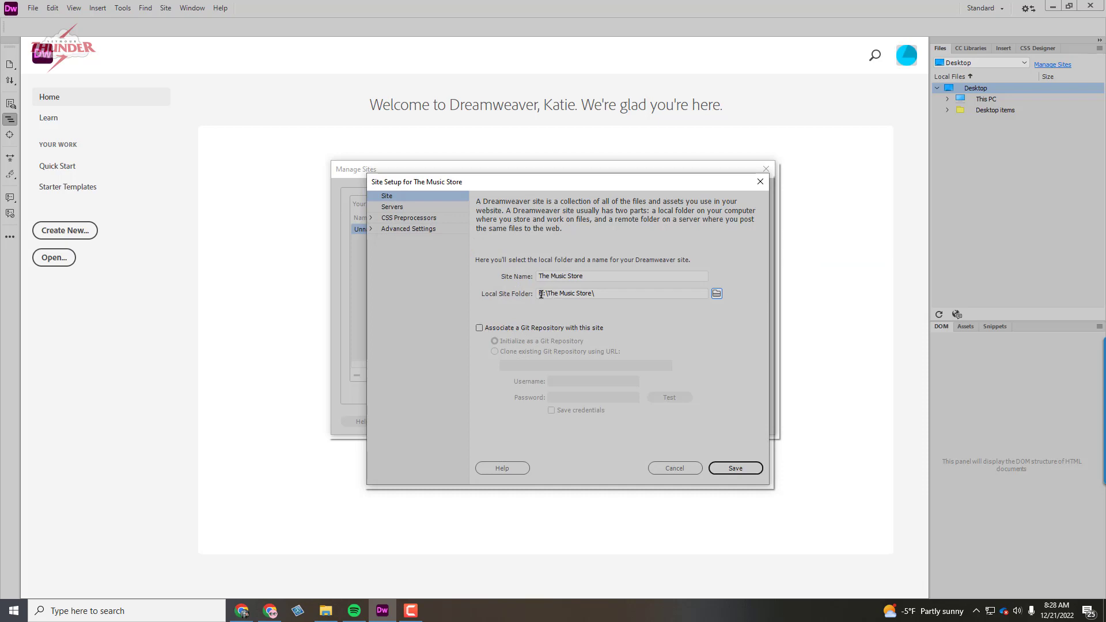
Step: Add a new server to the site and set its connection to Local/Network
left_click(419, 209)
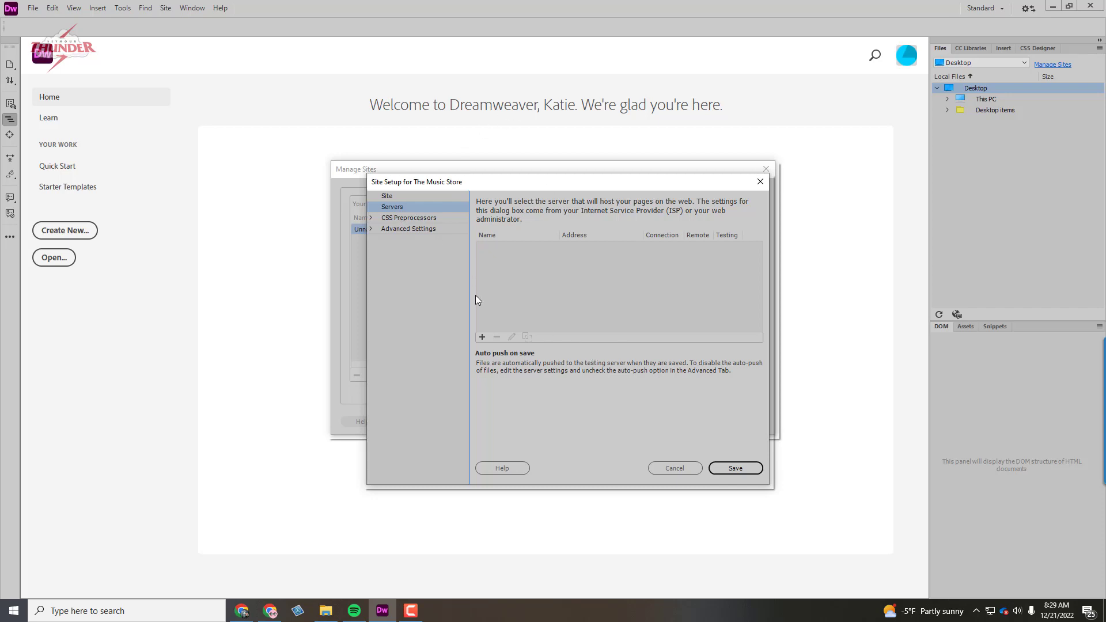
left_click(483, 337)
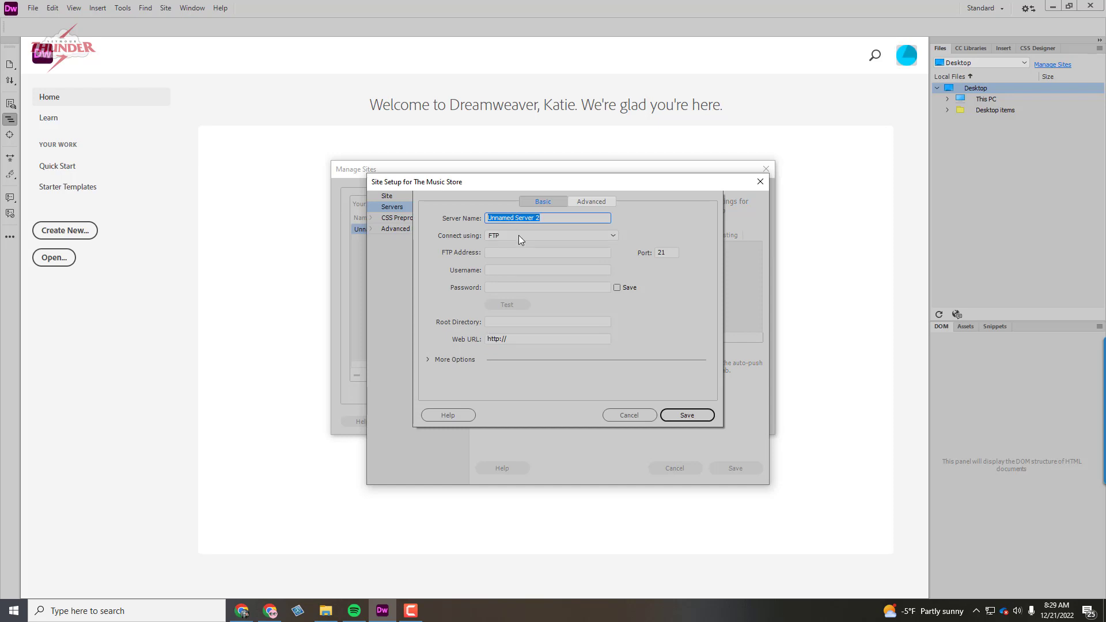
left_click(518, 235)
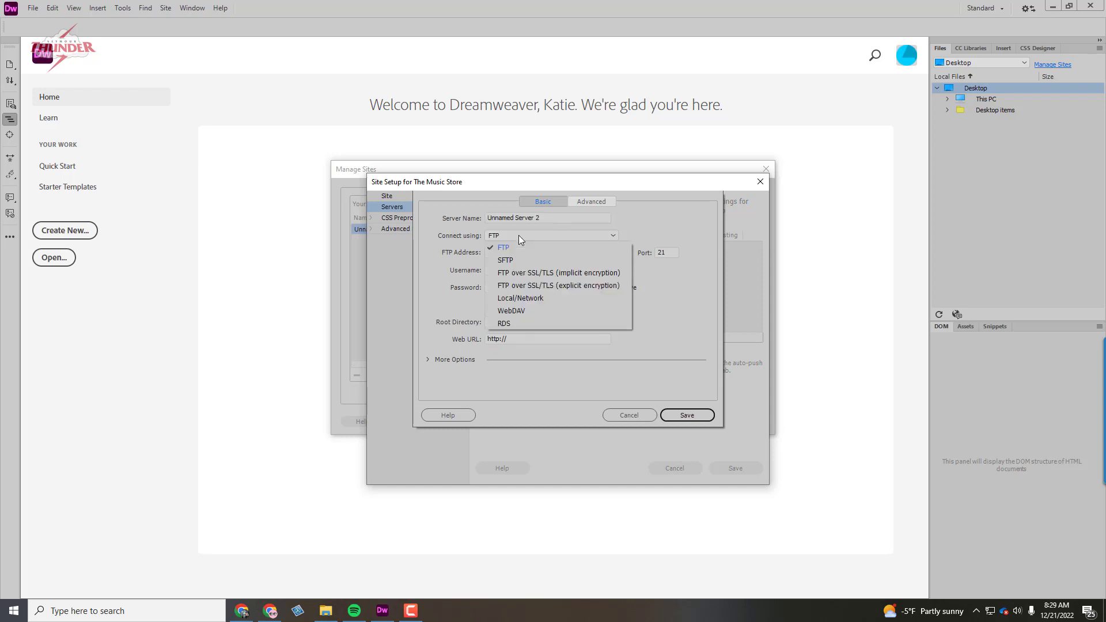
left_click(532, 300)
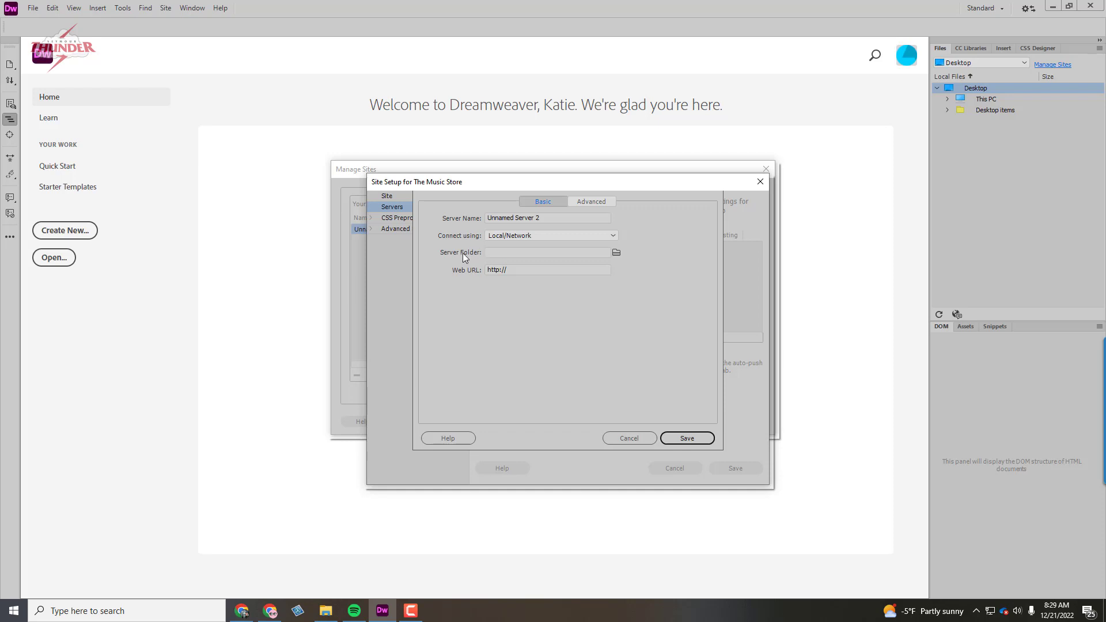
Step: Set the server folder to the student's own folder in Web Design under S:\SHS\AssignmentsSubmit and the teacher's folder, and save the server
left_click(616, 253)
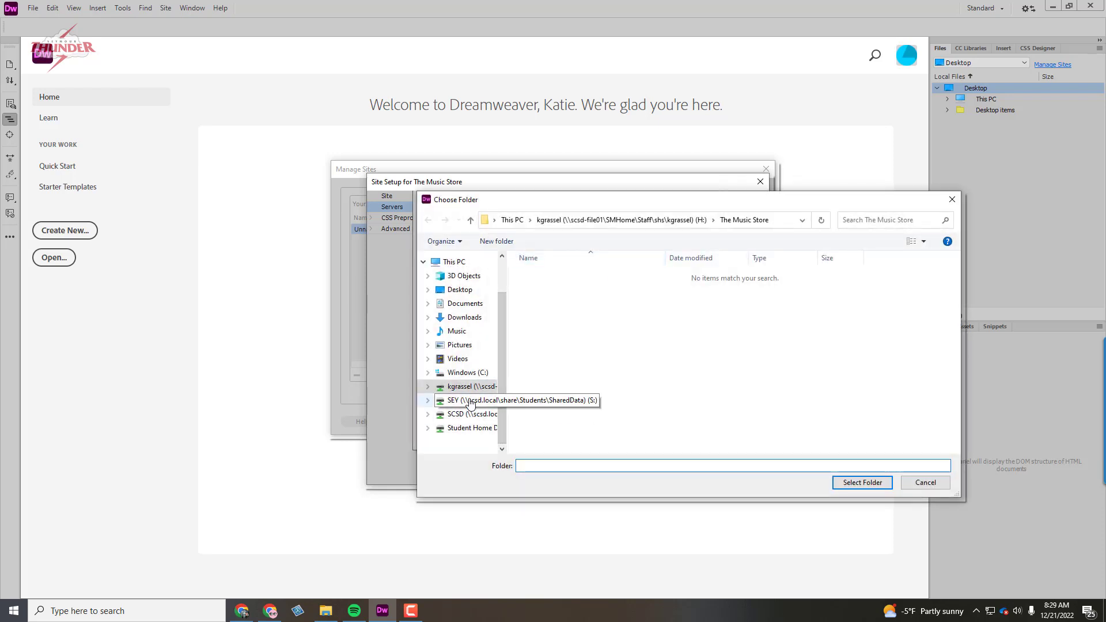
left_click(470, 400)
double_click(545, 313)
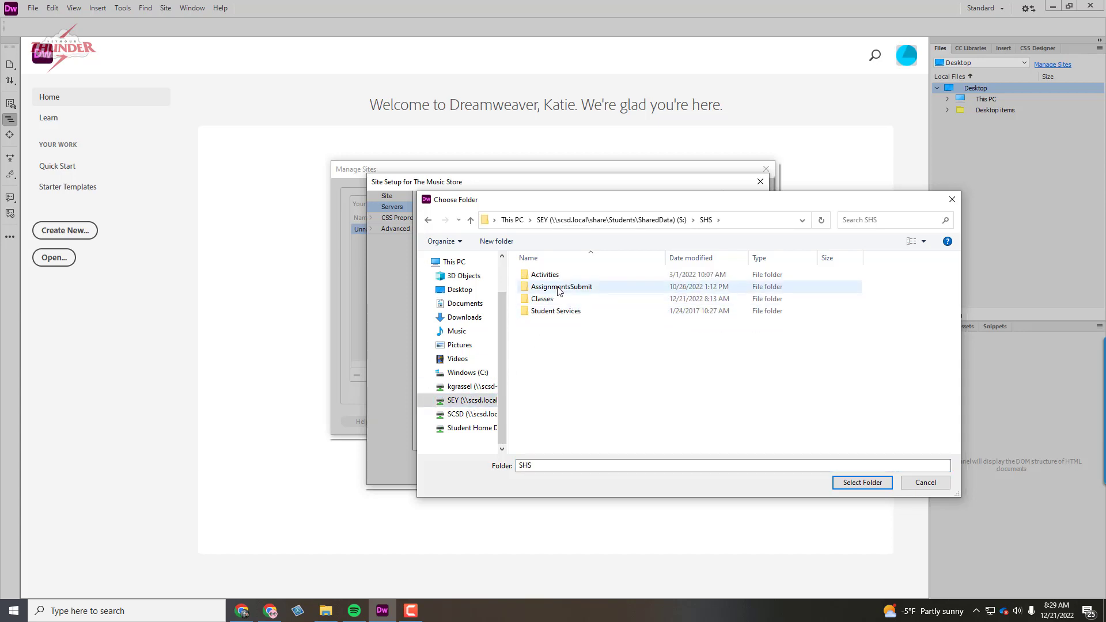
double_click(559, 288)
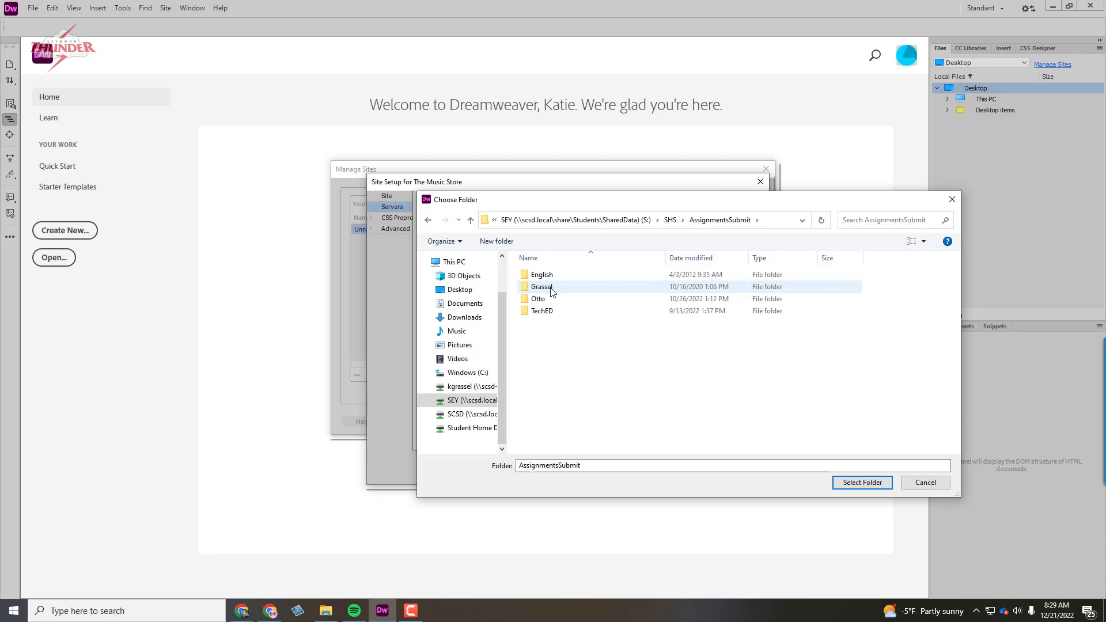
double_click(549, 299)
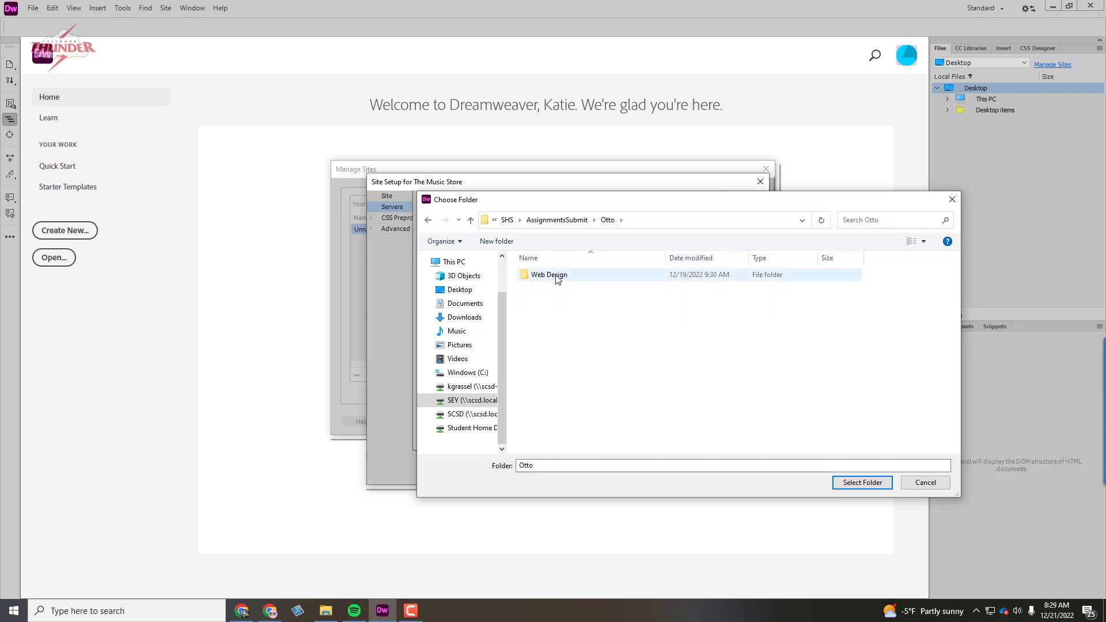
double_click(550, 275)
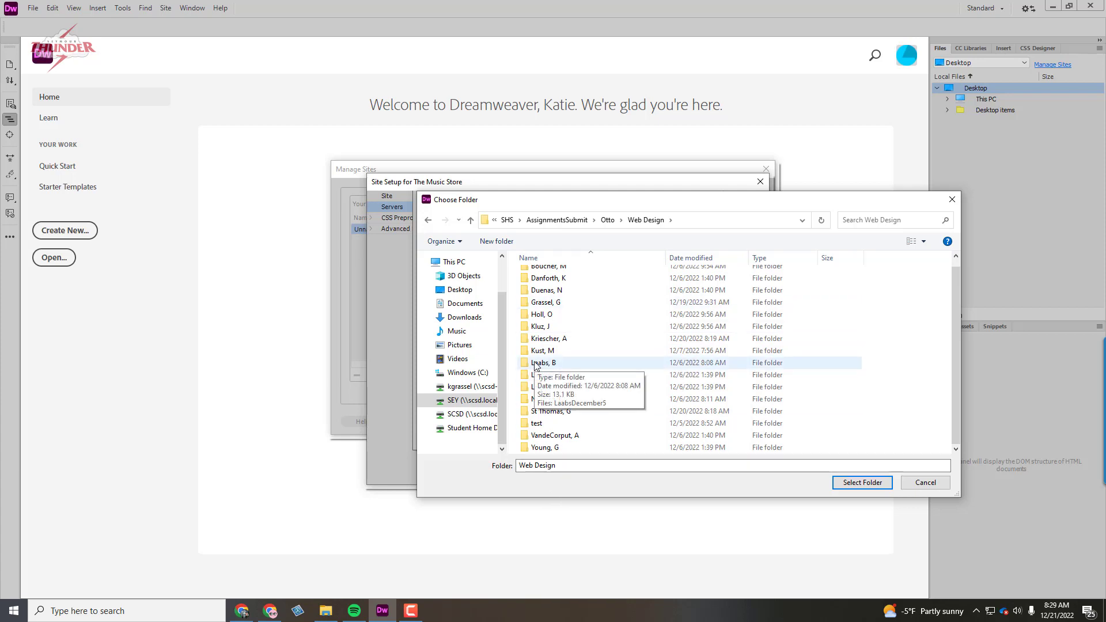
left_click(567, 304)
left_click(863, 483)
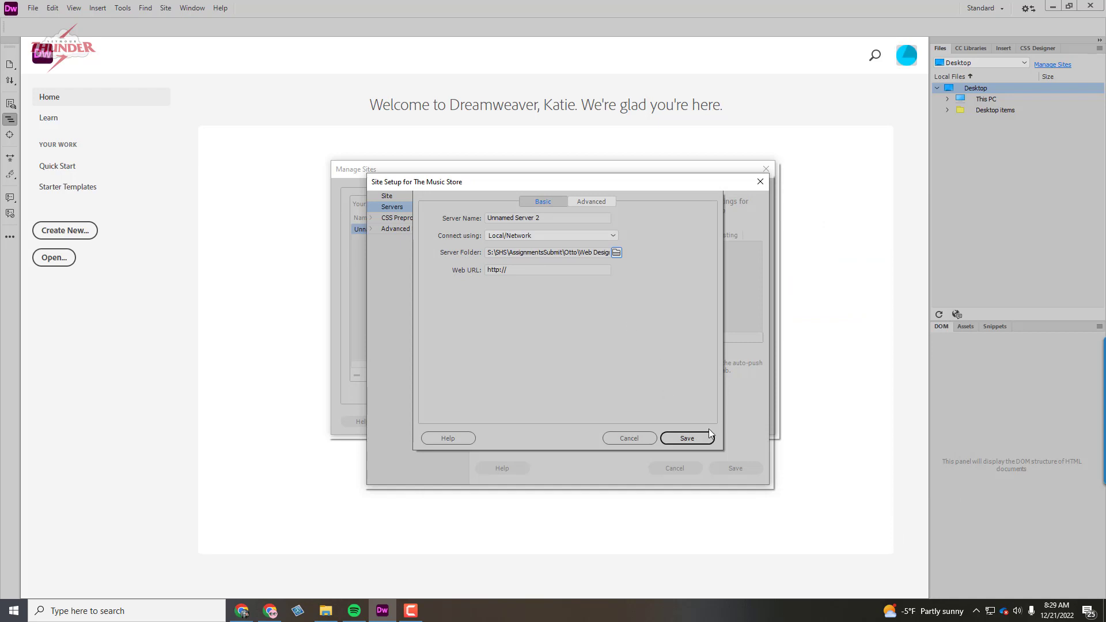
left_click(697, 441)
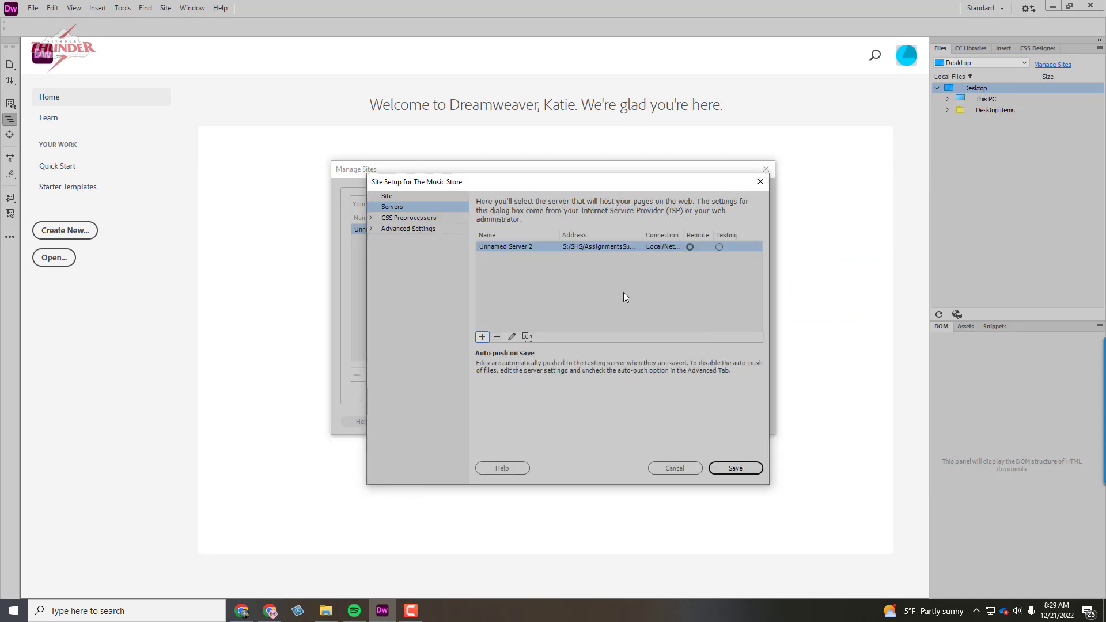
Step: Review the local site and server settings, and save the site setup for The Music Store
left_click(444, 196)
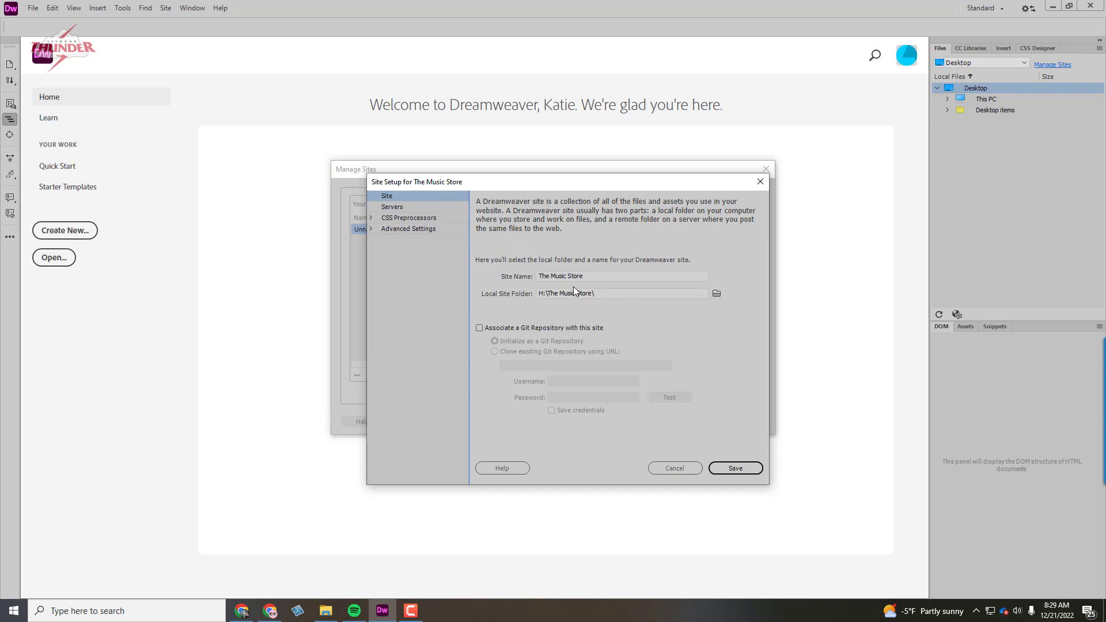
left_click(409, 209)
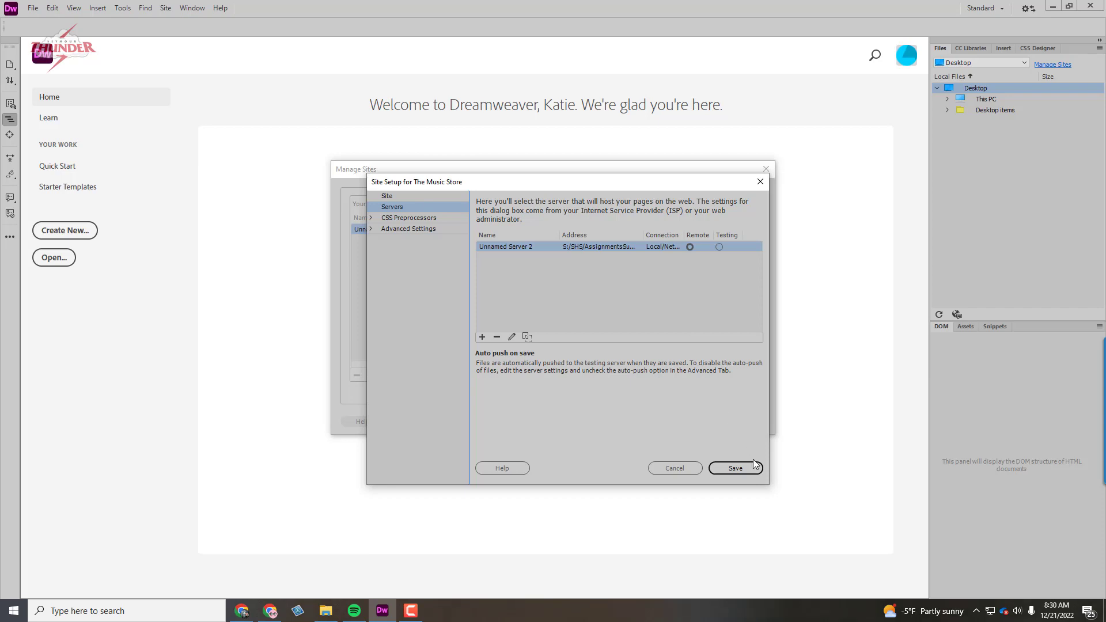
left_click(736, 469)
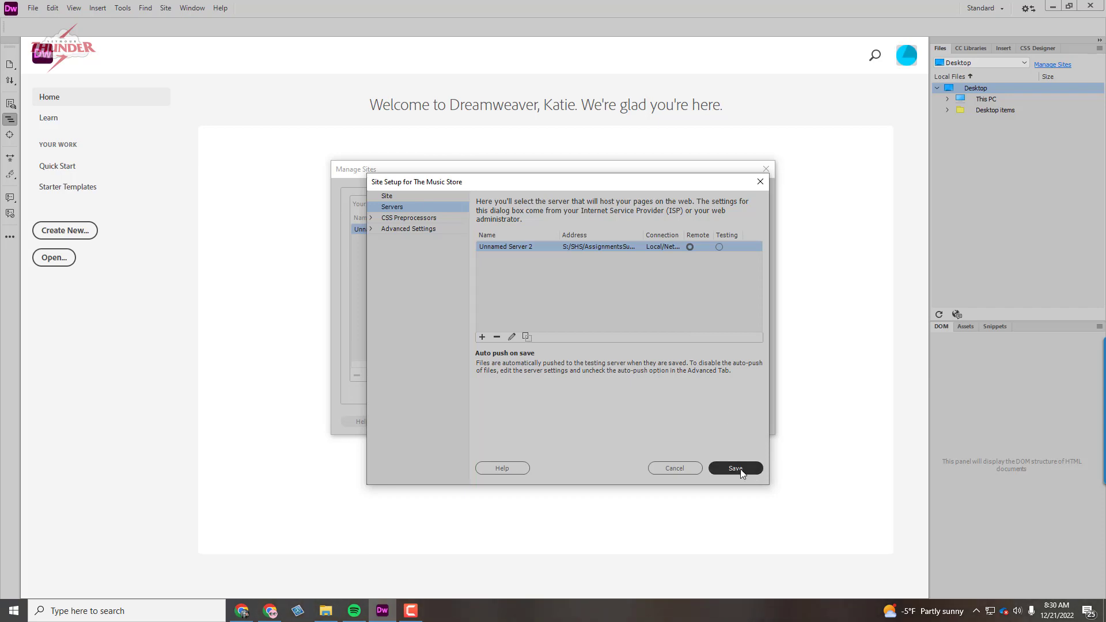